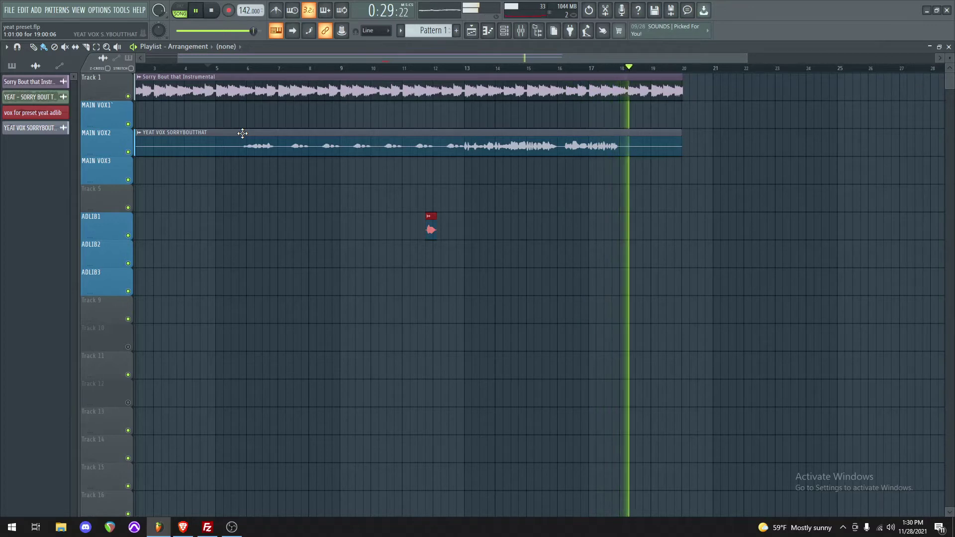
Step: Show the mixer and play the song with the main vocal's mixer track visible, then stop playback
{"action": "key", "text": "space"}
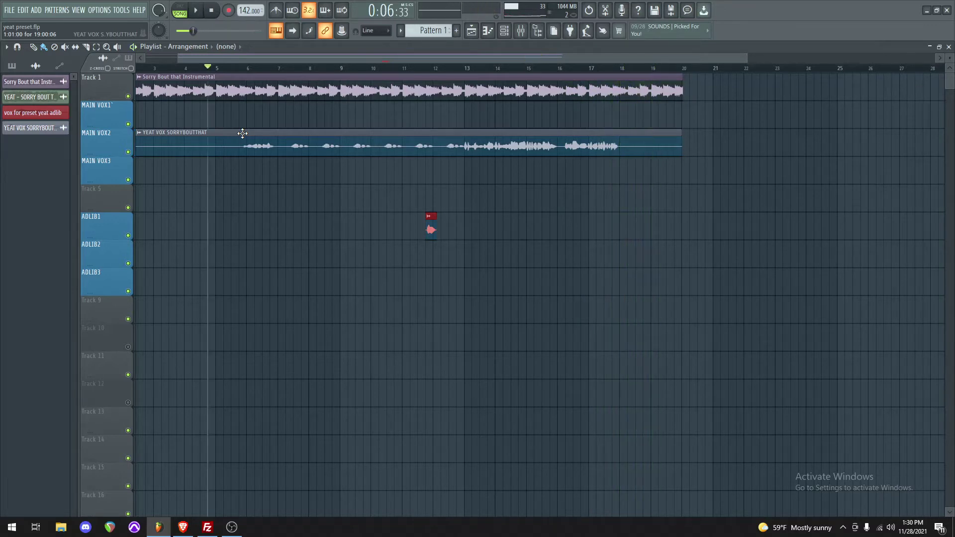
{"action": "left_click", "coordinate": [521, 33]}
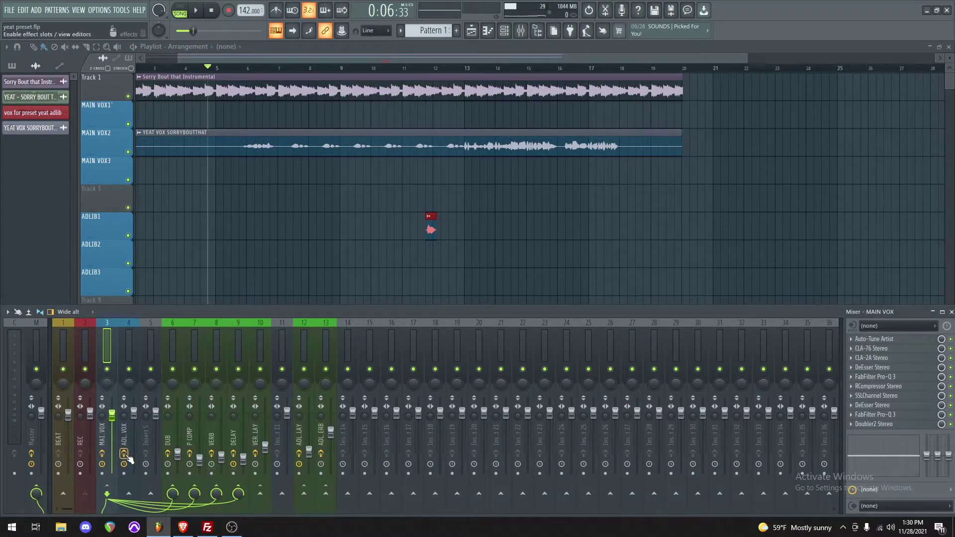
{"action": "key", "text": "space"}
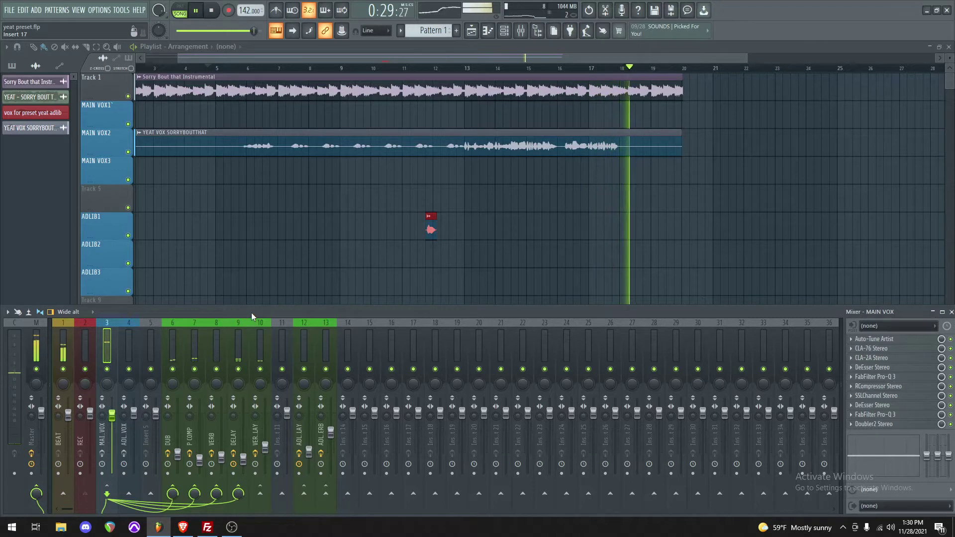
{"action": "key", "text": "space"}
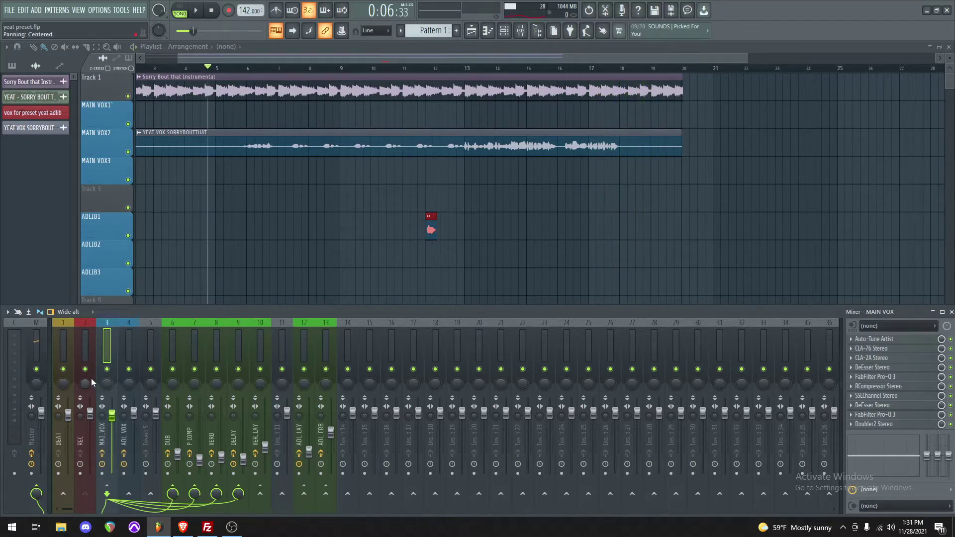
Step: Compare the effect slots of the REC and MAIN VOX mixer tracks
{"action": "left_click", "coordinate": [80, 325]}
{"action": "left_click", "coordinate": [103, 324]}
{"action": "left_click", "coordinate": [88, 321]}
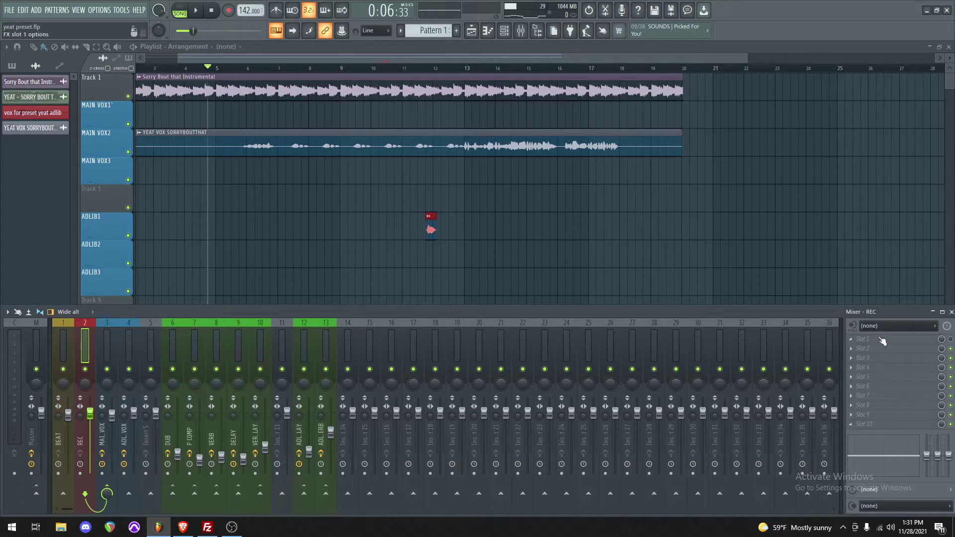
{"action": "left_click", "coordinate": [112, 323]}
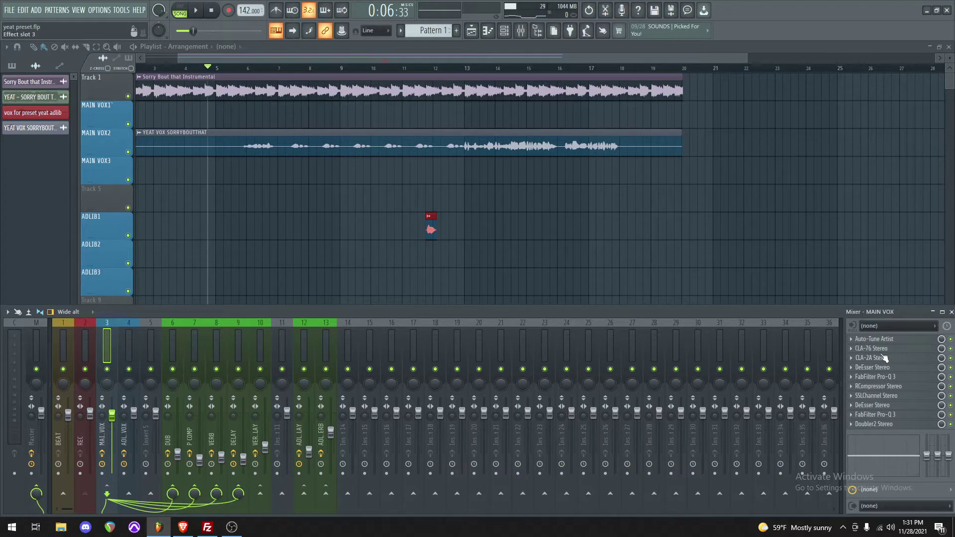
{"action": "left_click", "coordinate": [85, 324]}
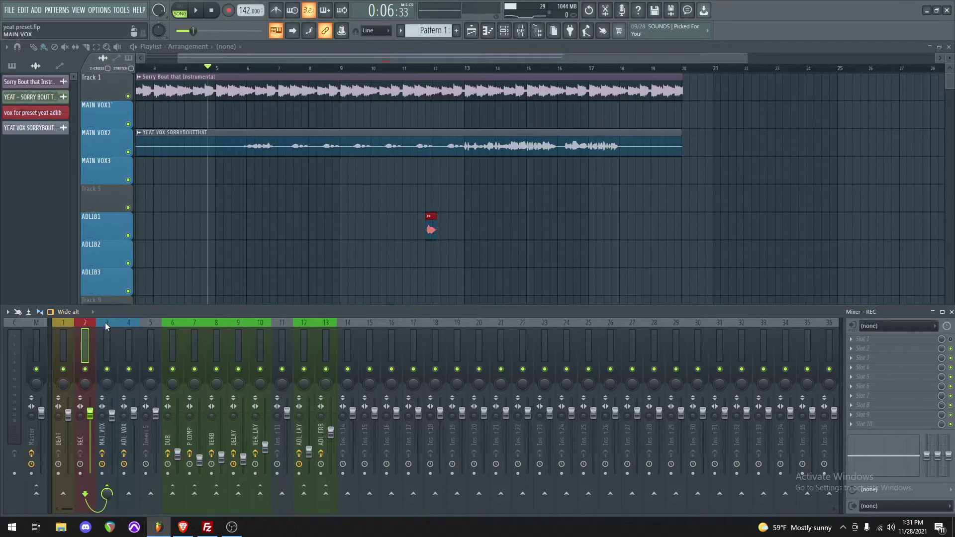
{"action": "left_click", "coordinate": [105, 324]}
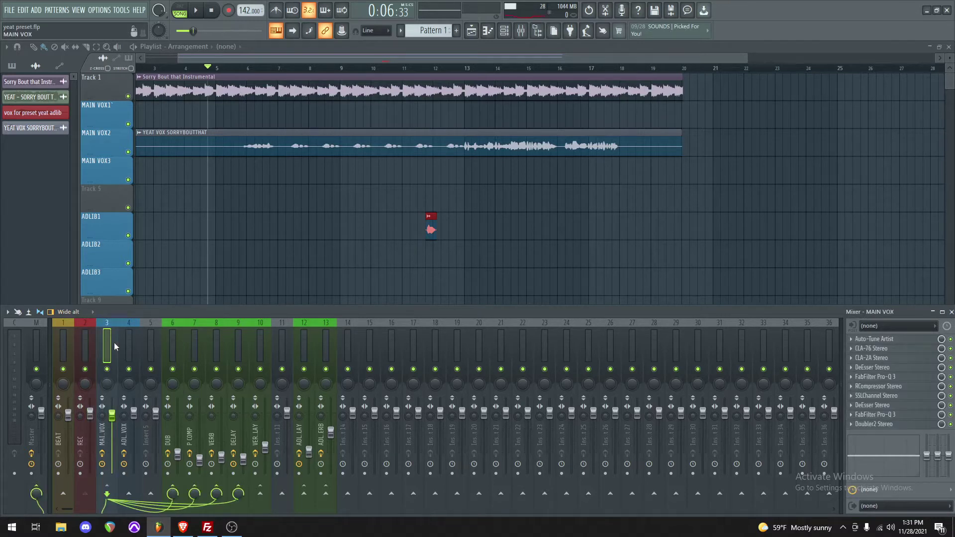
Step: Examine the CLA-76 Stereo and CLA-2A Stereo compressor settings on the MAIN VOX track
{"action": "left_click", "coordinate": [891, 349]}
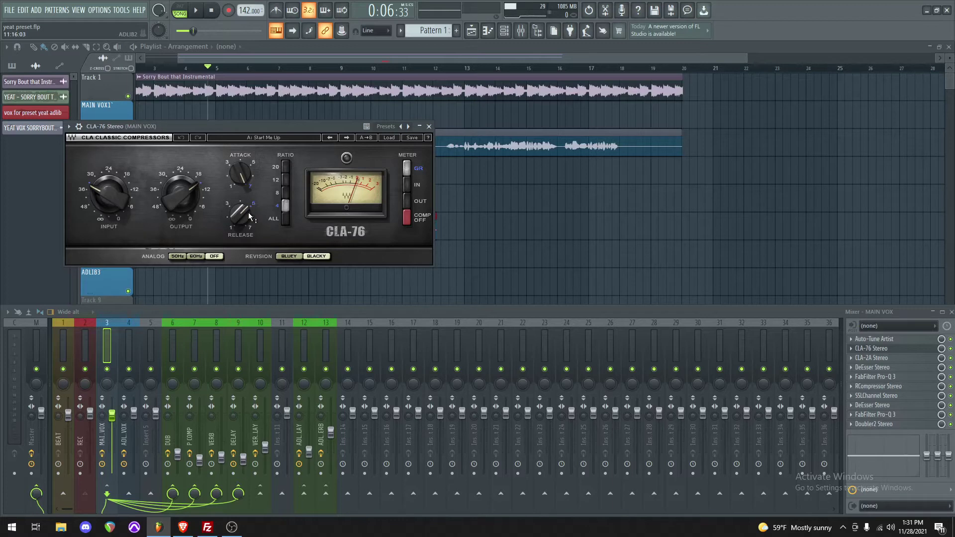
{"action": "left_click", "coordinate": [429, 127]}
{"action": "left_click", "coordinate": [884, 358]}
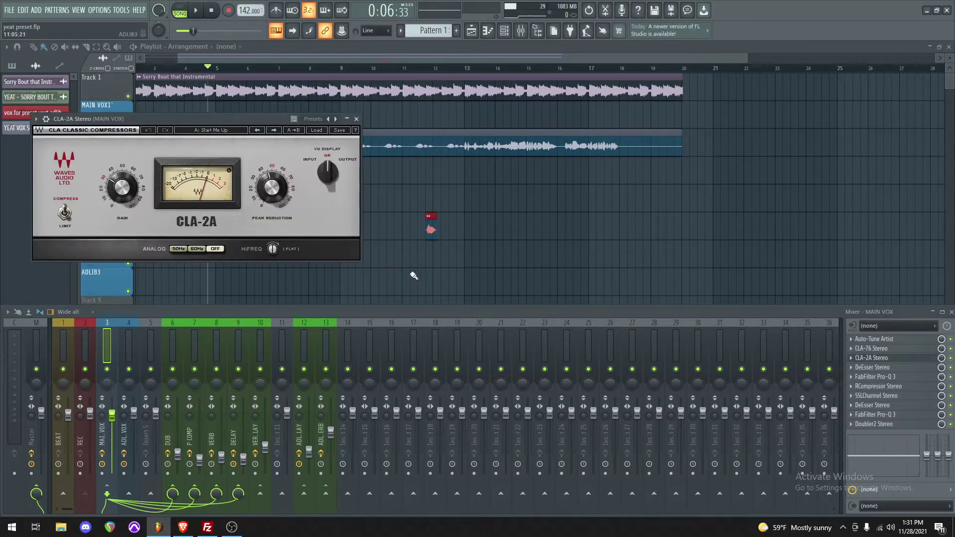
{"action": "left_click_drag", "start_coordinate": [193, 123], "coordinate": [288, 143]}
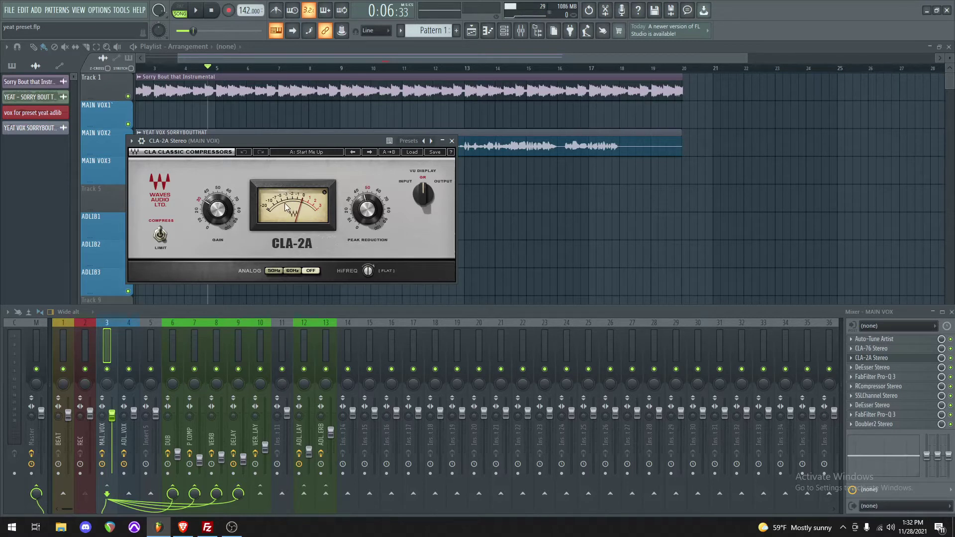
{"action": "left_click", "coordinate": [452, 141]}
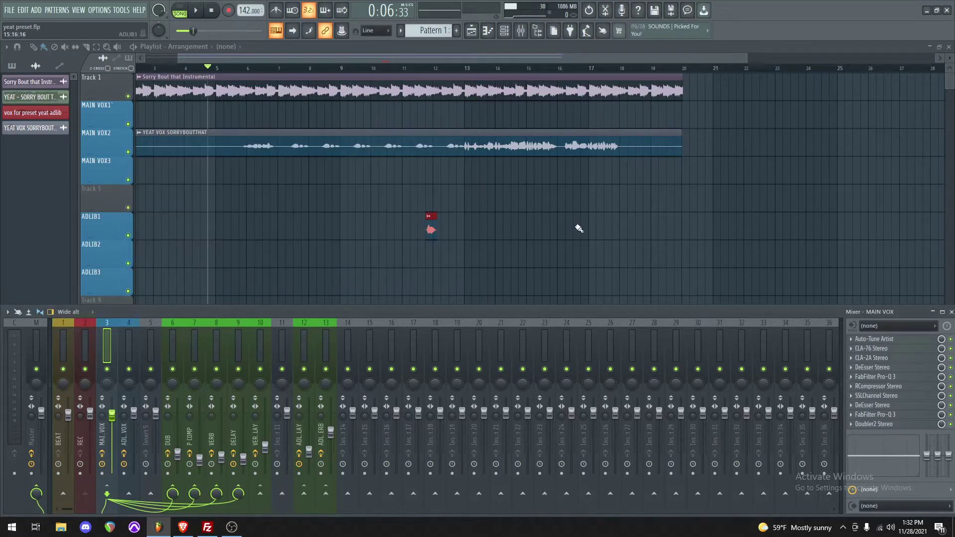
Step: Examine the first DeEsser Stereo and the RCompressor Stereo settings on the MAIN VOX track
{"action": "left_click", "coordinate": [899, 367]}
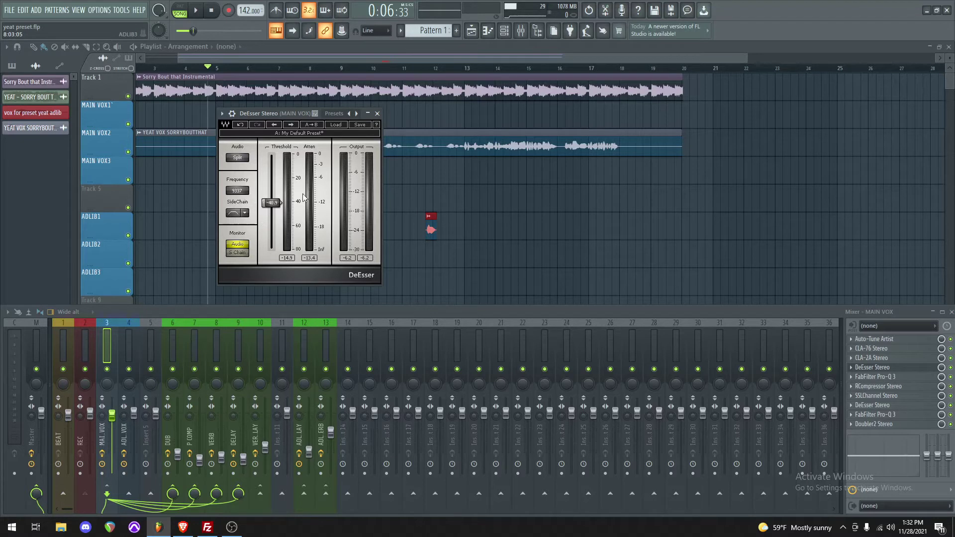
{"action": "left_click", "coordinate": [377, 114]}
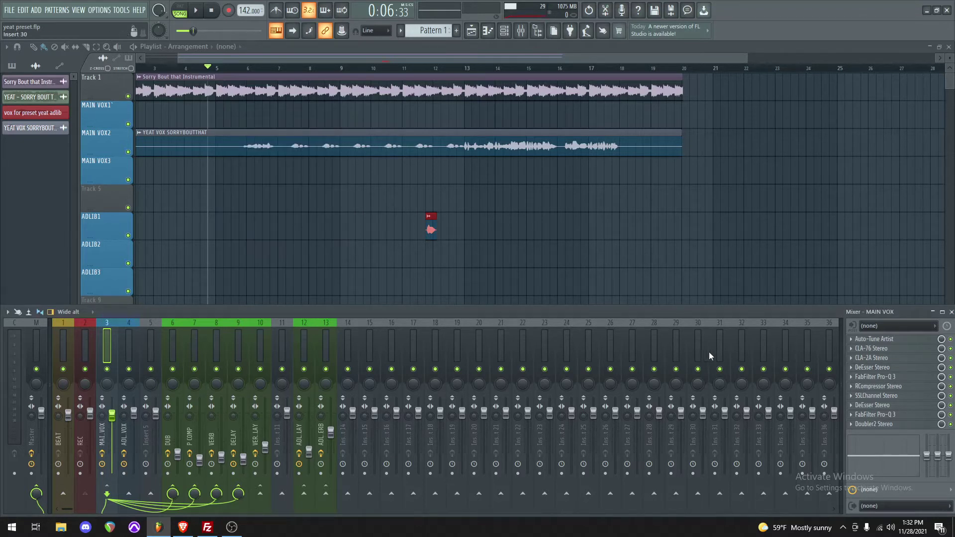
{"action": "left_click", "coordinate": [890, 387]}
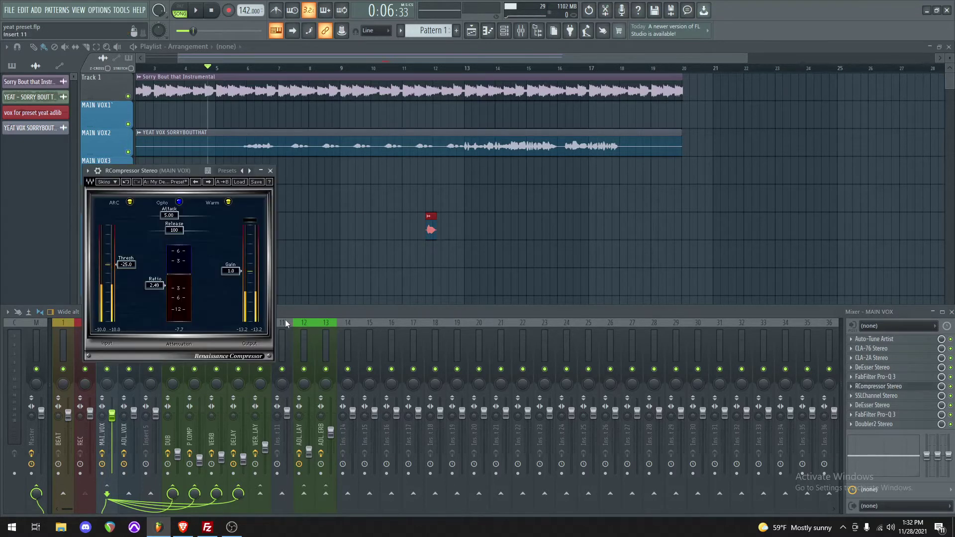
{"action": "left_click_drag", "start_coordinate": [150, 189], "coordinate": [241, 202]}
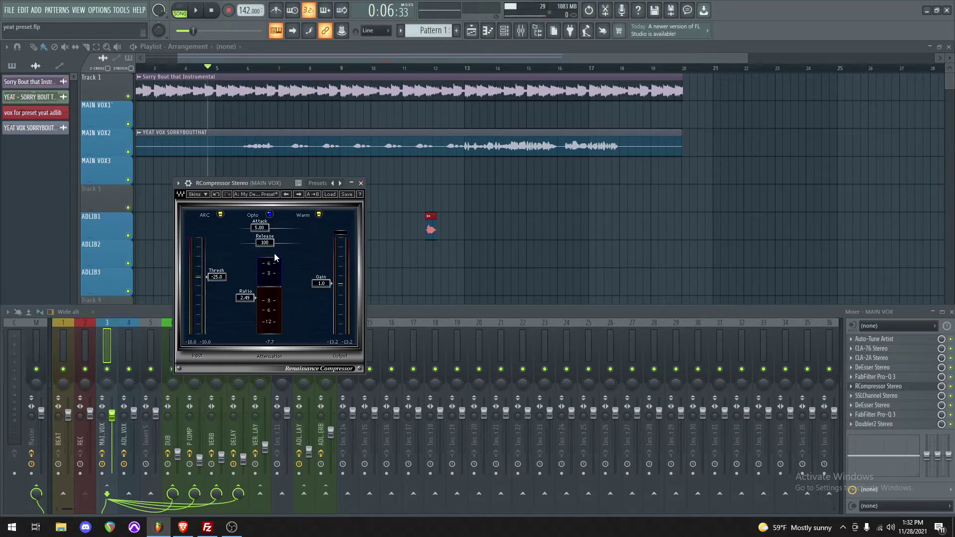
{"action": "left_click", "coordinate": [361, 183]}
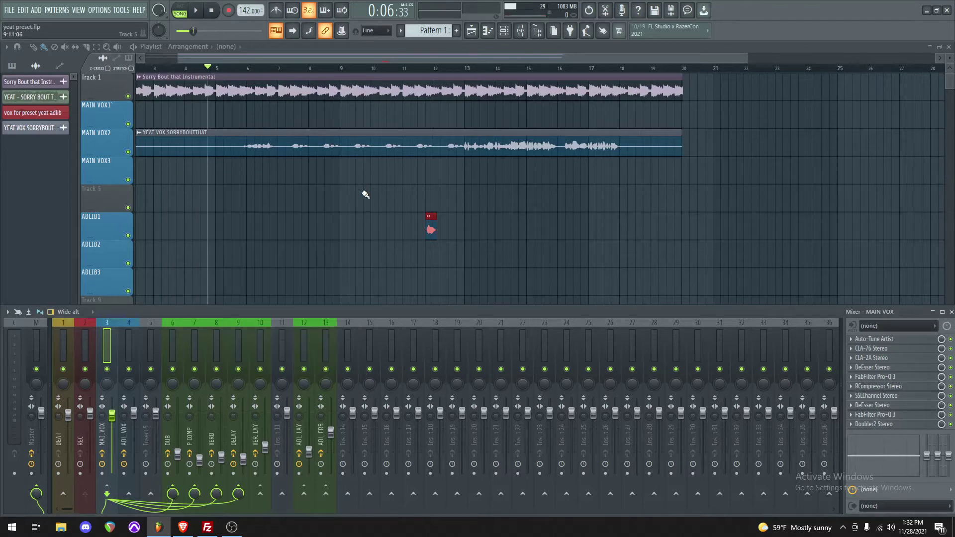
Step: Examine the SSLChannel Stereo on MAIN VOX, going over its low-frequency, high-mid and high-frequency EQ controls
{"action": "left_click", "coordinate": [905, 397]}
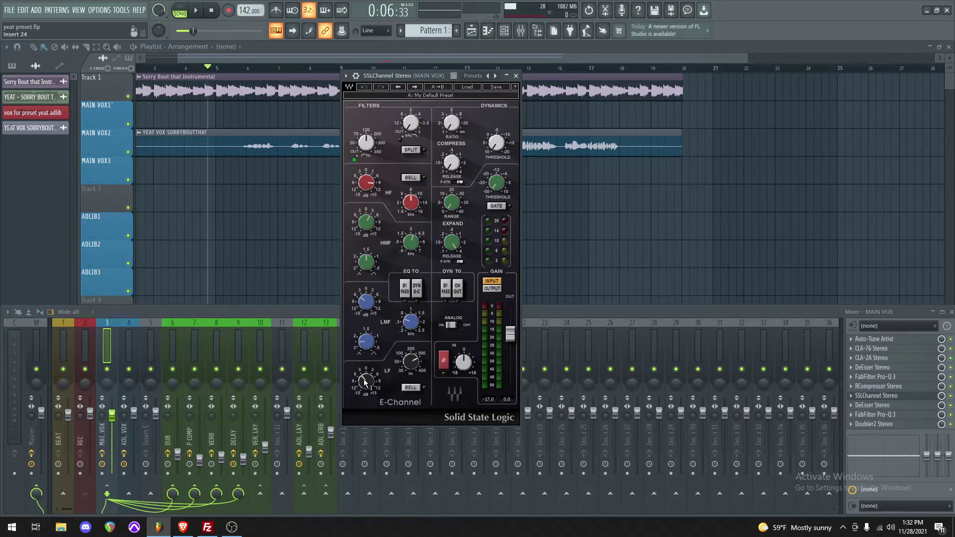
{"action": "left_click_drag", "start_coordinate": [413, 369], "coordinate": [412, 362]}
{"action": "left_click_drag", "start_coordinate": [367, 225], "coordinate": [370, 224]}
{"action": "left_click_drag", "start_coordinate": [373, 183], "coordinate": [373, 183]}
{"action": "left_click", "coordinate": [516, 75]}
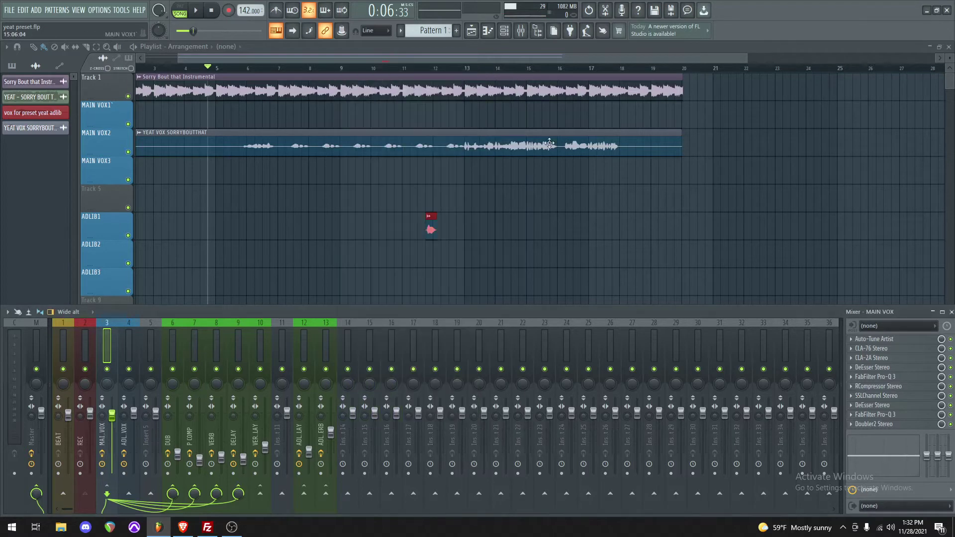
Step: Examine the second DeEsser Stereo and the second FabFilter Pro-Q 3 curve on the MAIN VOX track
{"action": "left_click", "coordinate": [894, 405]}
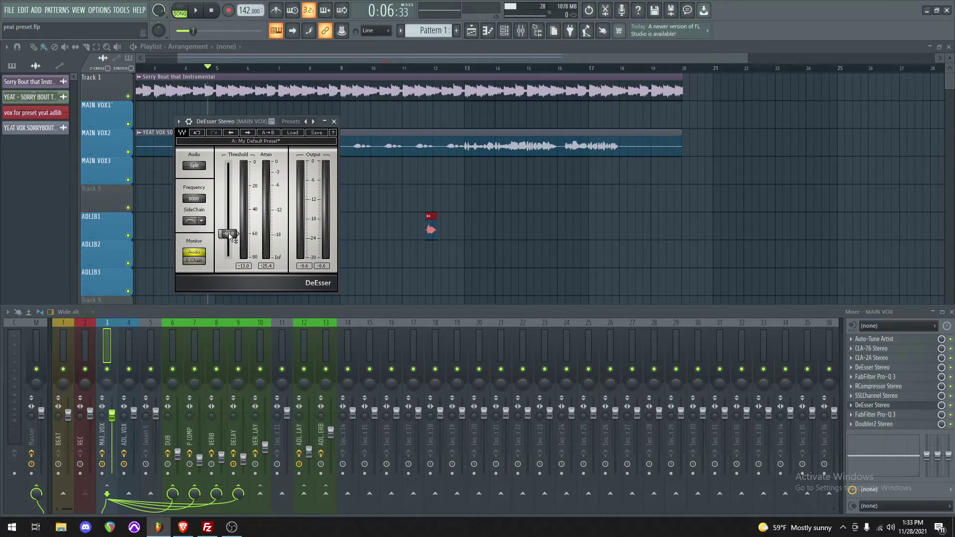
{"action": "left_click", "coordinate": [334, 121]}
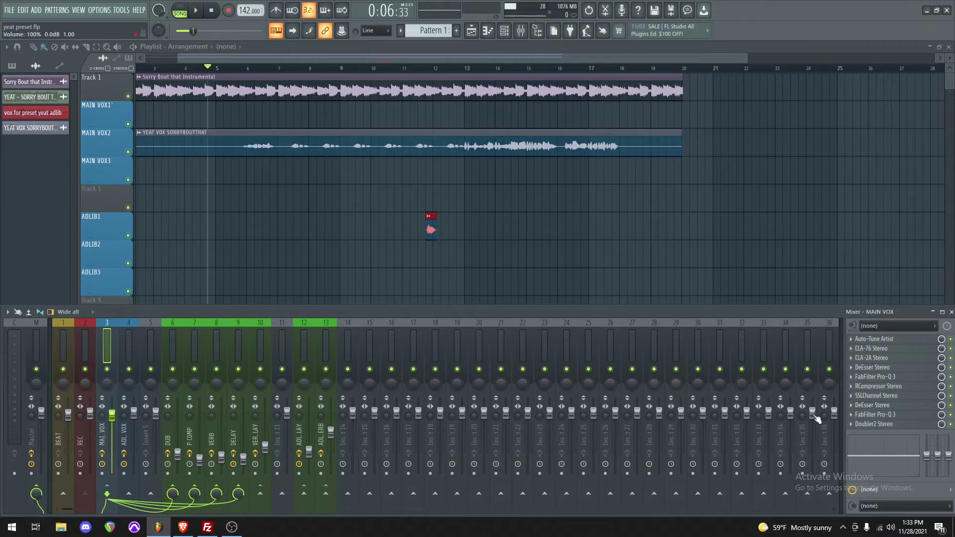
{"action": "left_click", "coordinate": [883, 416]}
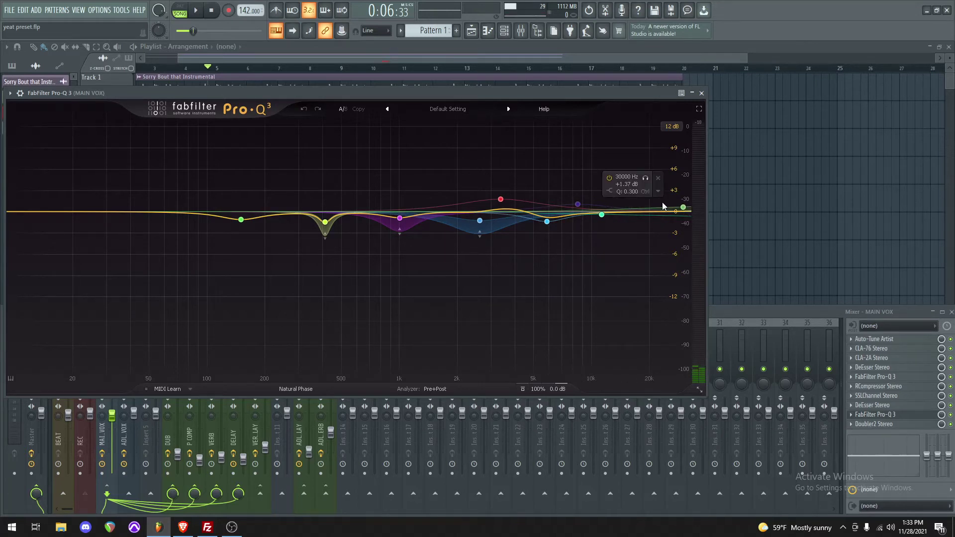
{"action": "left_click", "coordinate": [702, 93]}
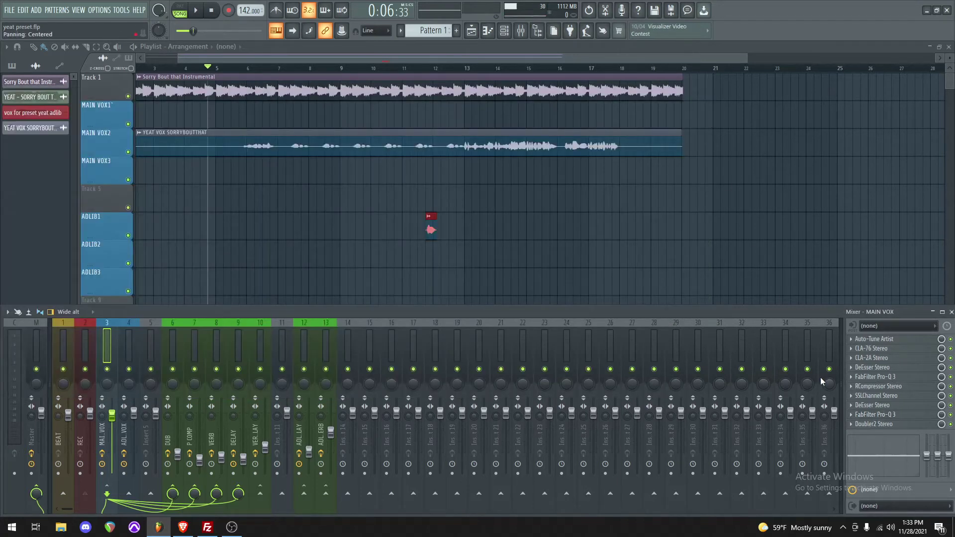
Step: Examine the Doubler2 Stereo settings on MAIN VOX, then close the plugin and reselect the MAIN VOX track
{"action": "left_click", "coordinate": [876, 424]}
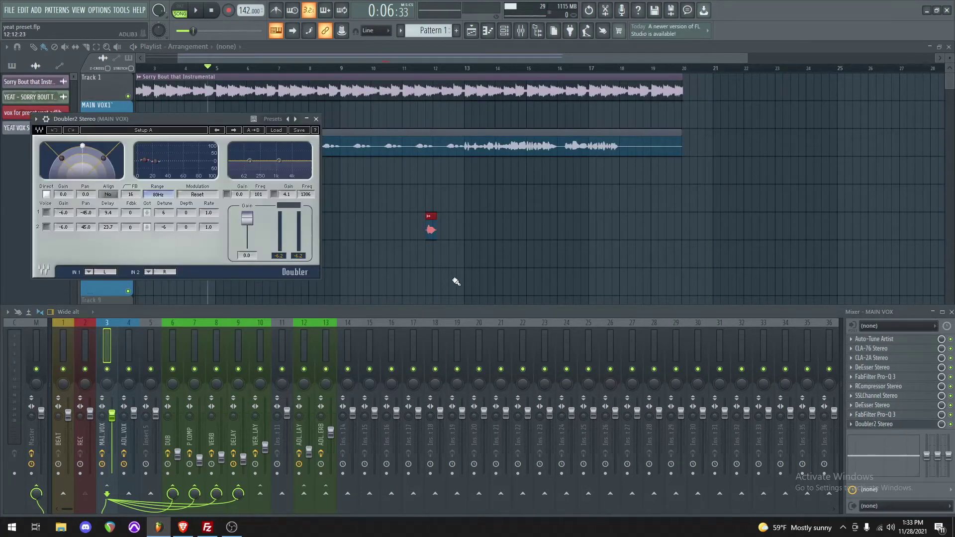
{"action": "left_click_drag", "start_coordinate": [179, 122], "coordinate": [376, 171]}
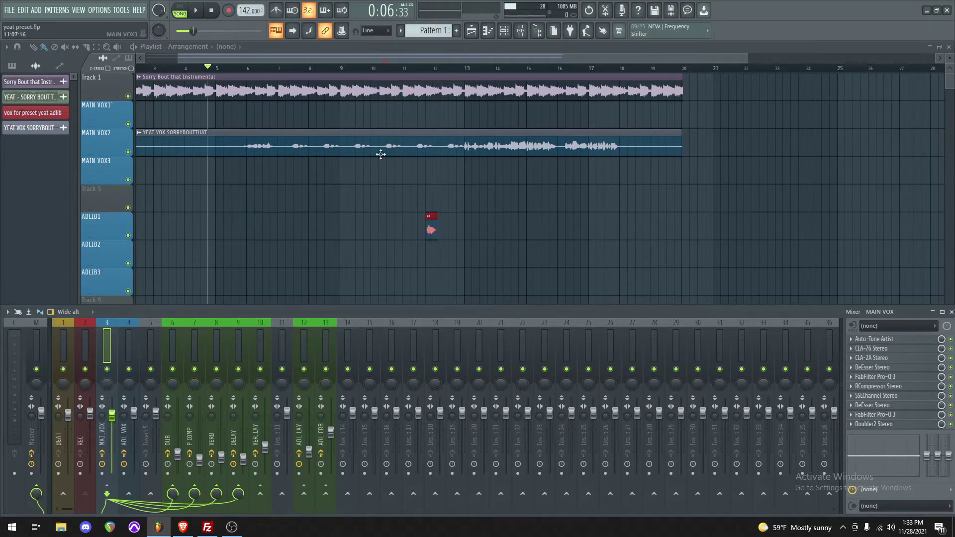
{"action": "left_click", "coordinate": [194, 344]}
{"action": "left_click", "coordinate": [109, 321]}
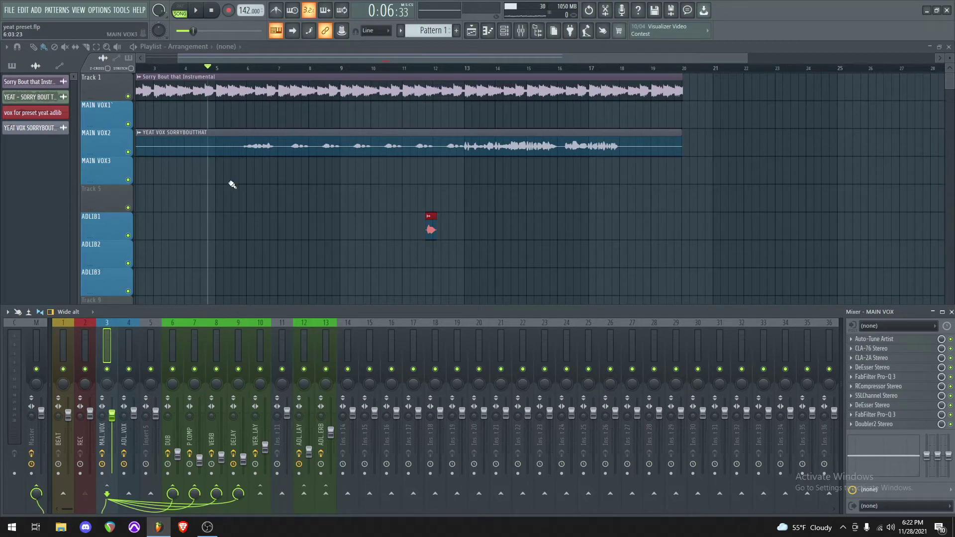
Step: Examine the Doubler2 Stereo on the DUB send track and the CLA-76 Mono on the P COMP send track
{"action": "left_click", "coordinate": [176, 322]}
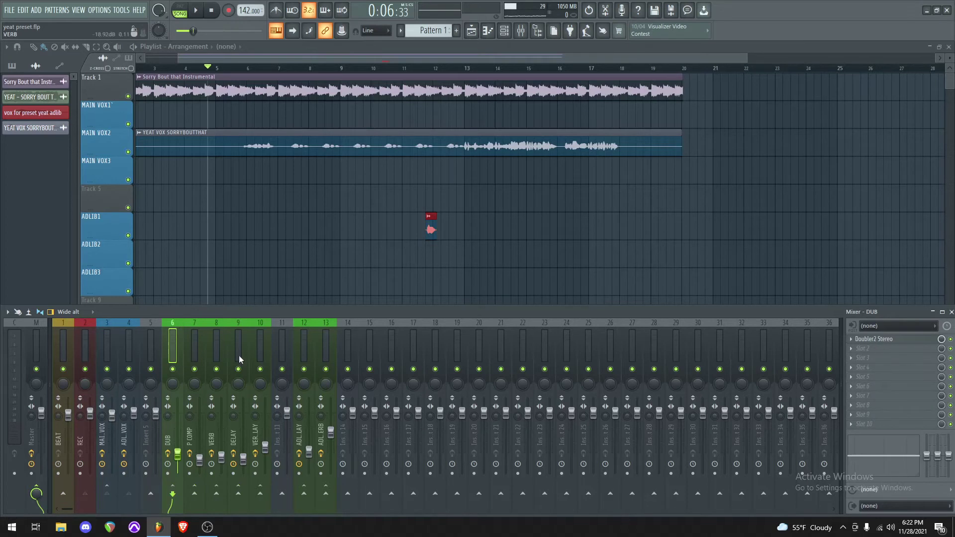
{"action": "left_click", "coordinate": [874, 339]}
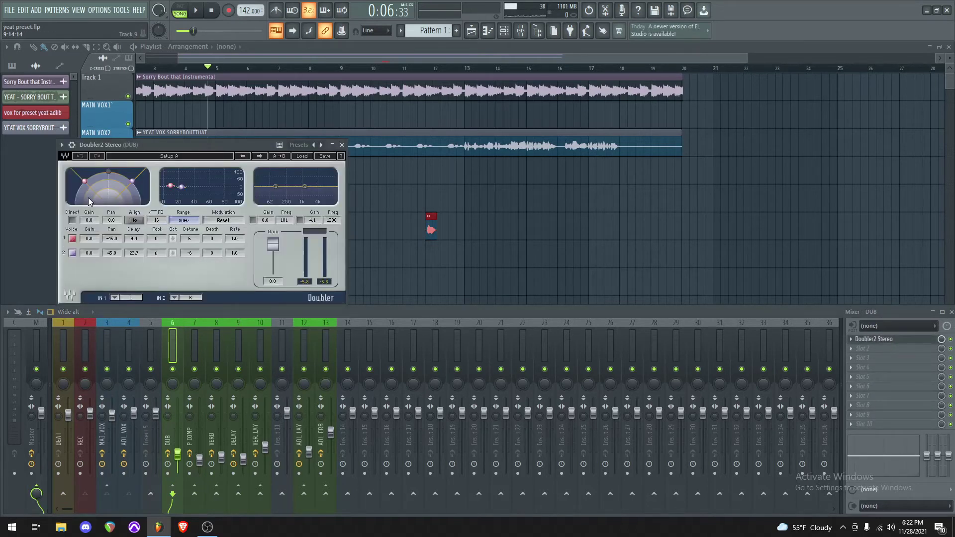
{"action": "left_click", "coordinate": [342, 145]}
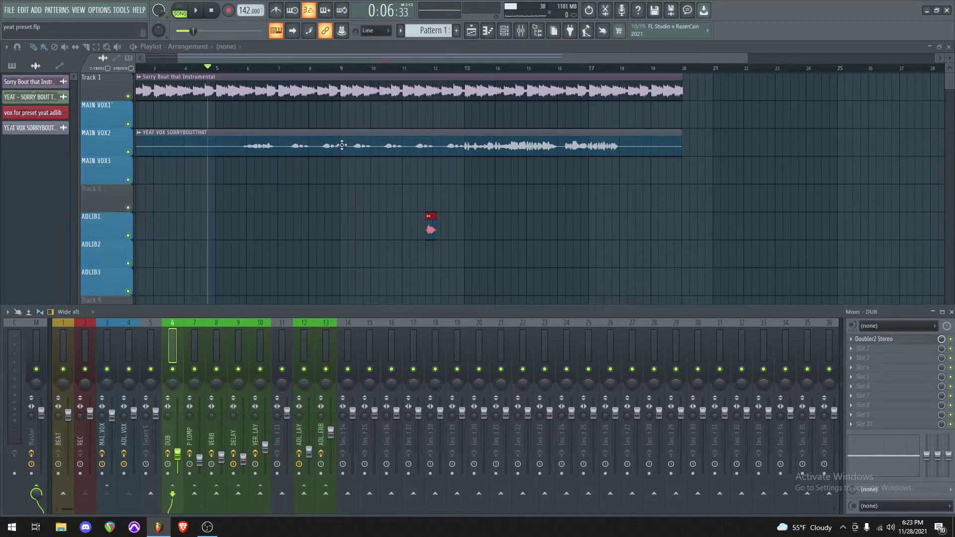
{"action": "left_click", "coordinate": [198, 324]}
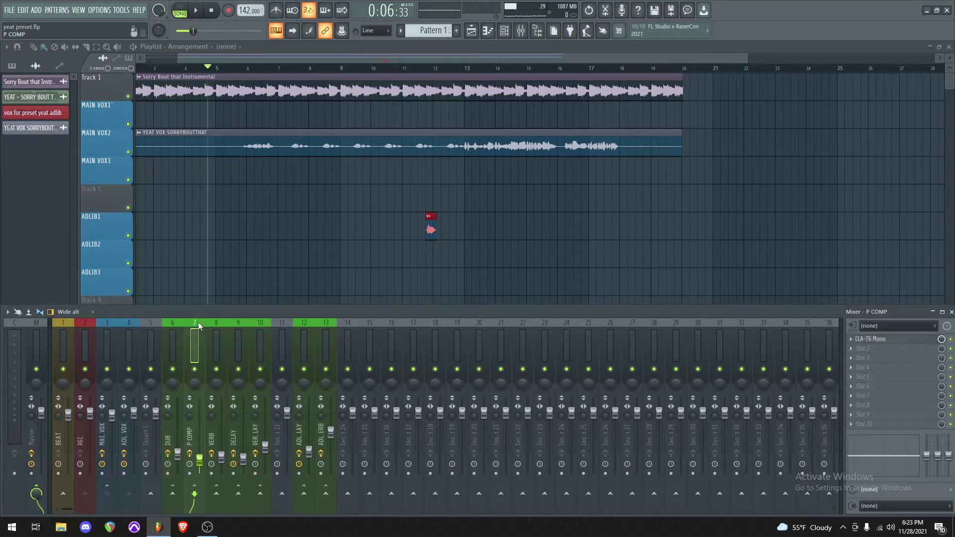
{"action": "left_click", "coordinate": [873, 339]}
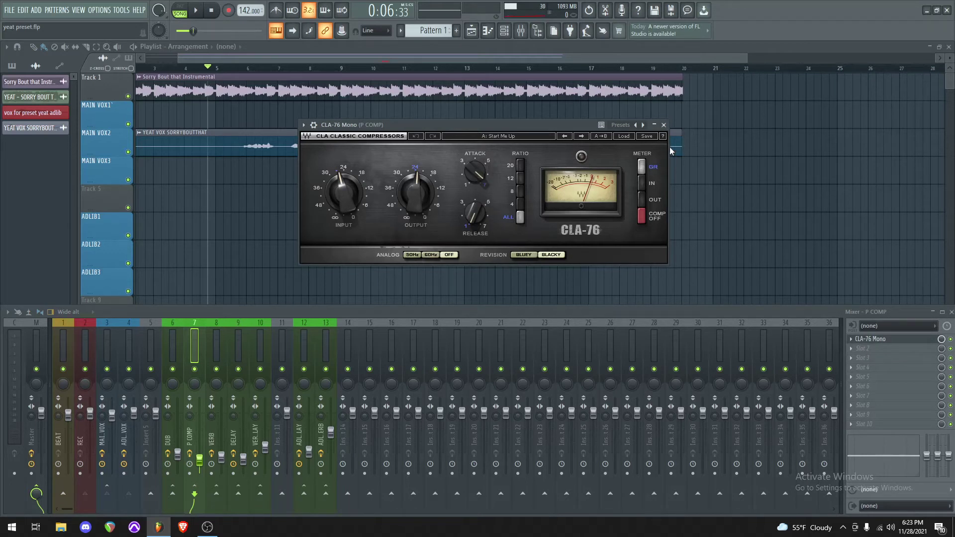
{"action": "left_click", "coordinate": [664, 125]}
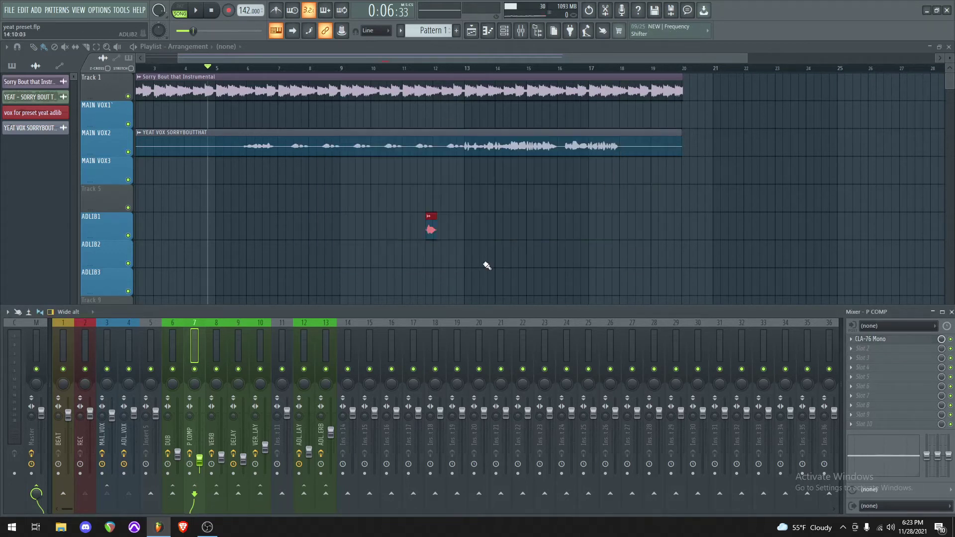
Step: Examine the ValhallaVintageVerb settings on the VERB send track
{"action": "left_click", "coordinate": [215, 343]}
{"action": "left_click", "coordinate": [884, 342]}
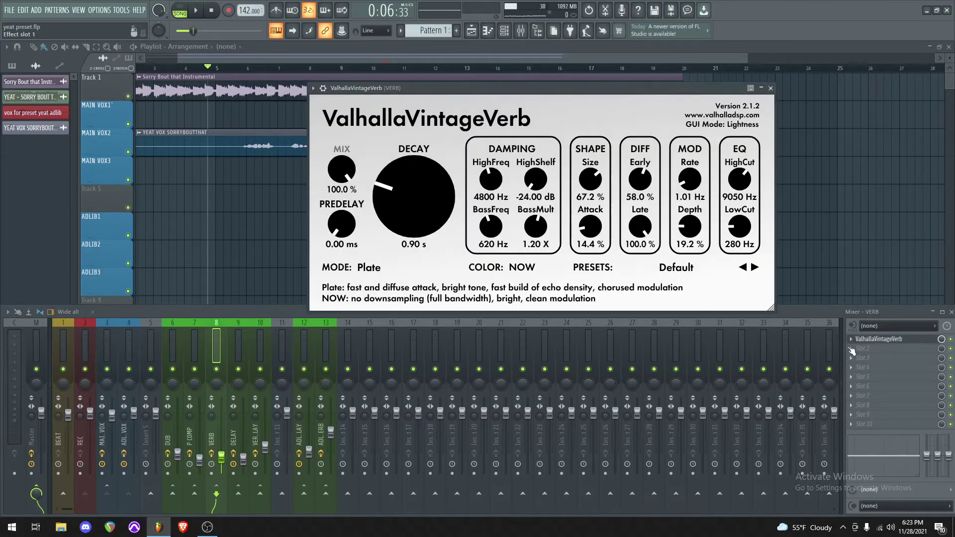
{"action": "left_click", "coordinate": [771, 88]}
Step: Examine the H-Delay Stereo and RVox Stereo settings on the DELAY send track, closing each plugin after viewing
{"action": "left_click", "coordinate": [236, 350]}
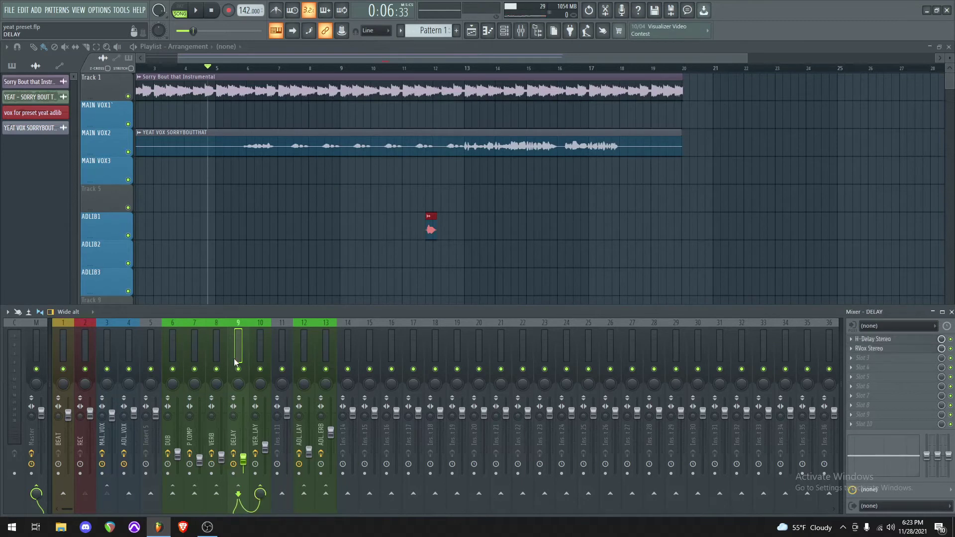
{"action": "left_click", "coordinate": [904, 342]}
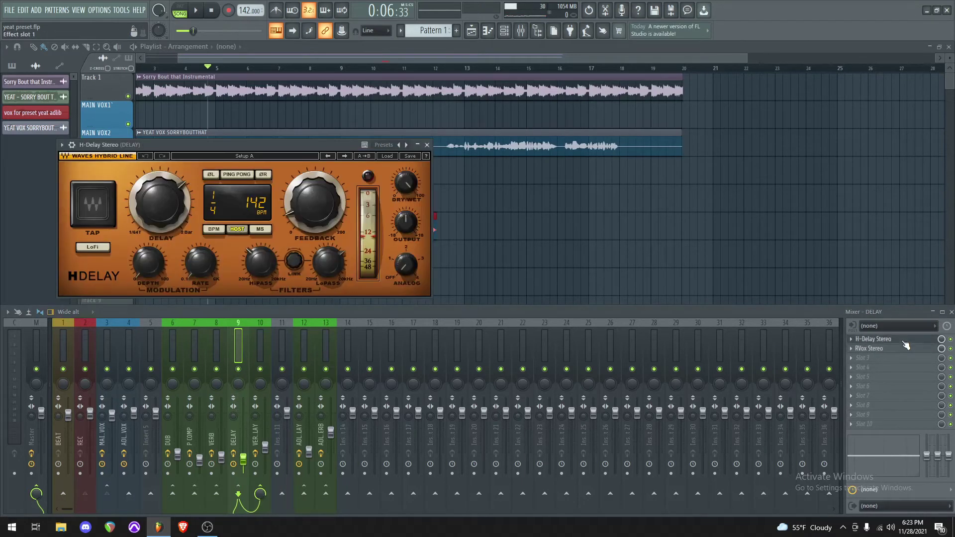
{"action": "left_click_drag", "start_coordinate": [267, 144], "coordinate": [418, 184]}
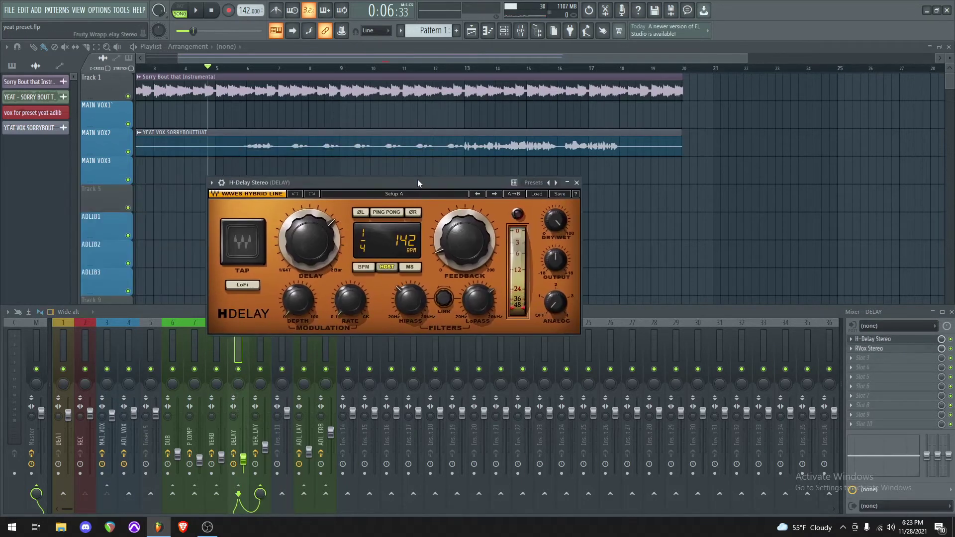
{"action": "left_click", "coordinate": [577, 183]}
{"action": "left_click", "coordinate": [915, 348]}
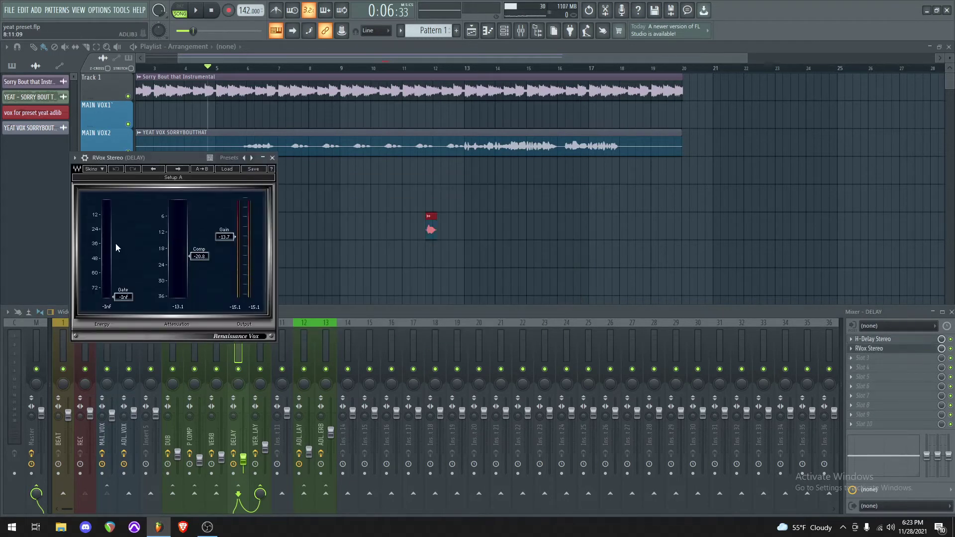
{"action": "left_click", "coordinate": [272, 159]}
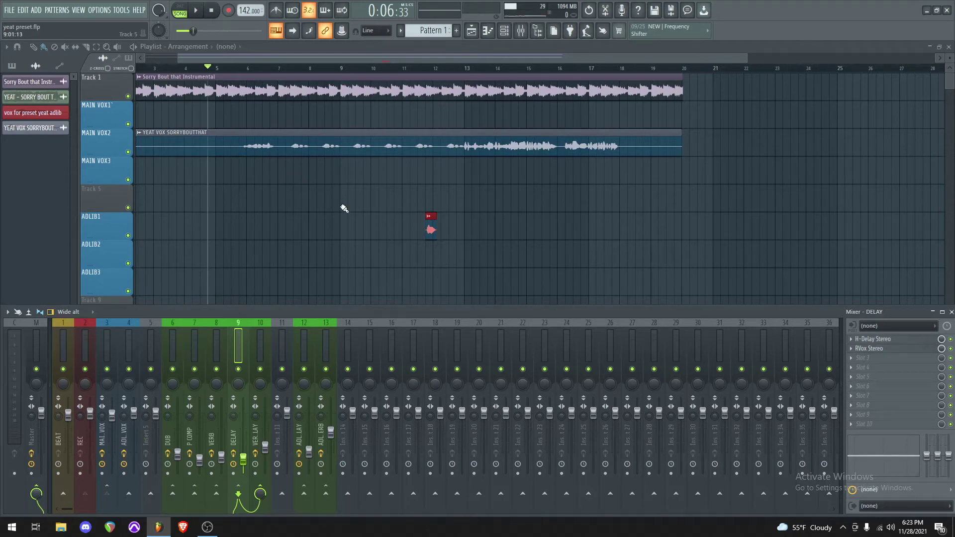
Step: Examine the ValhallaVintageVerb settings on the VERB DELAY send track, then close the plugin
{"action": "left_click", "coordinate": [265, 325]}
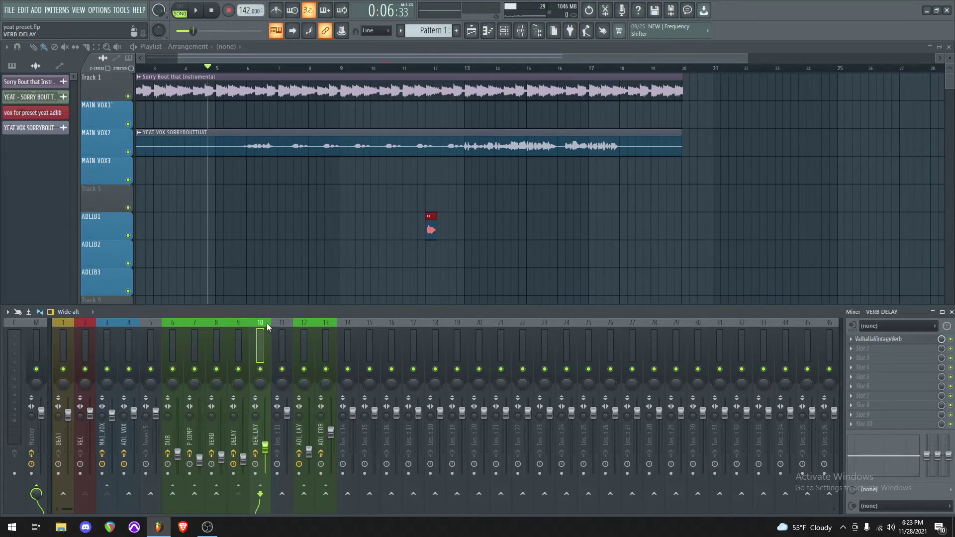
{"action": "left_click", "coordinate": [913, 339]}
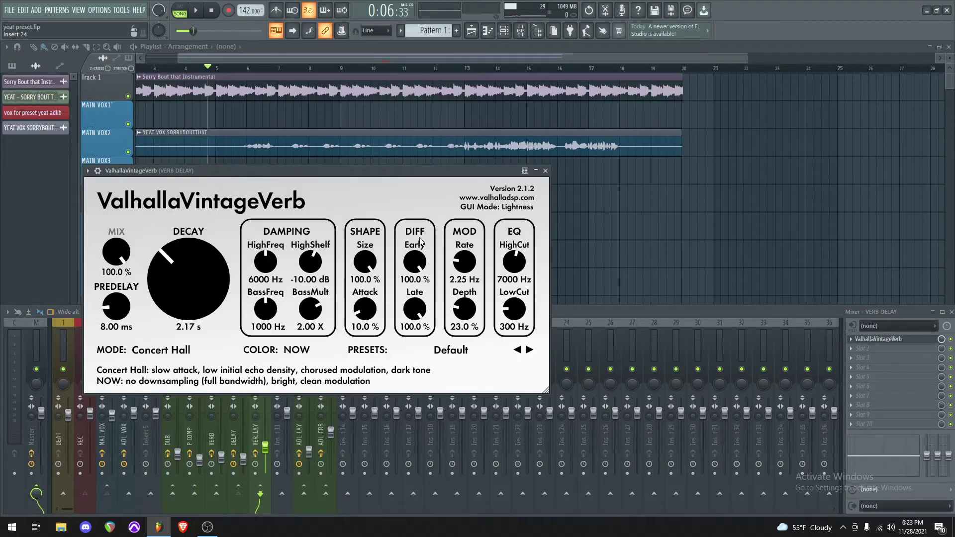
{"action": "left_click", "coordinate": [545, 171]}
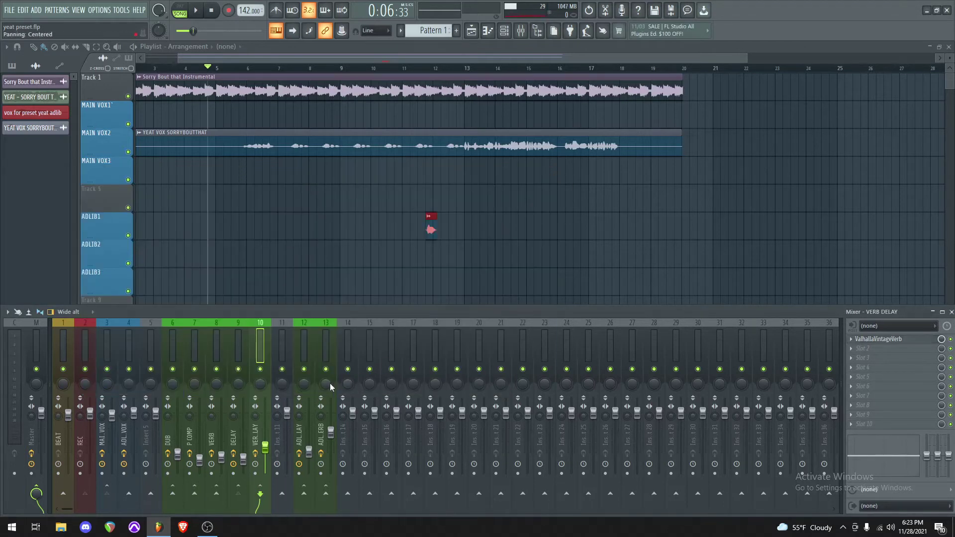
Step: Examine the H-Delay Stereo and RVox Stereo settings on the ADLIB DELAY send track
{"action": "left_click", "coordinate": [303, 325]}
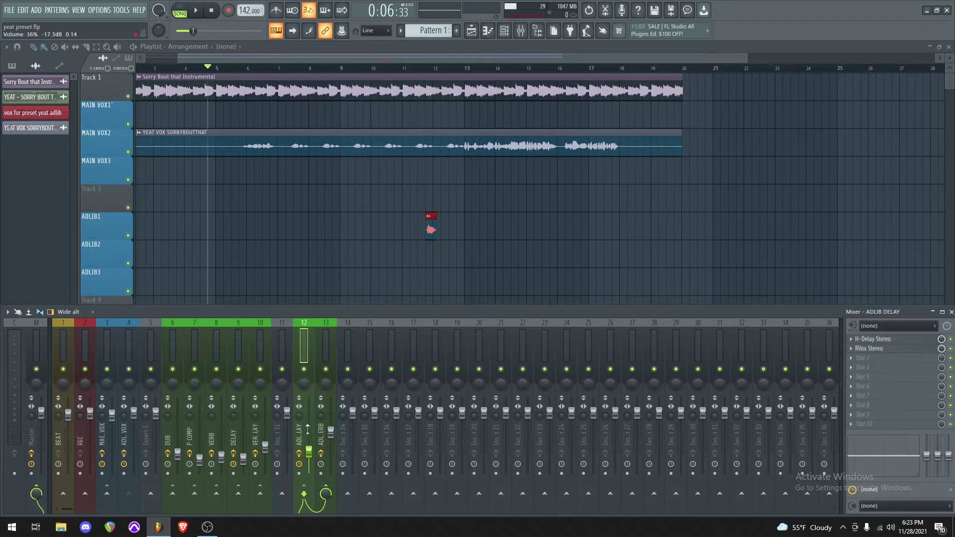
{"action": "left_click", "coordinate": [907, 340]}
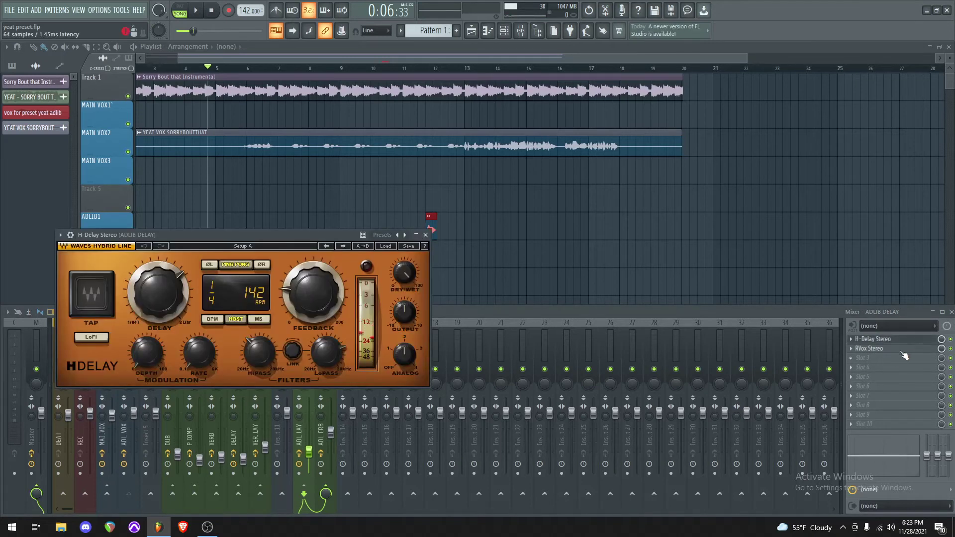
{"action": "left_click", "coordinate": [905, 350]}
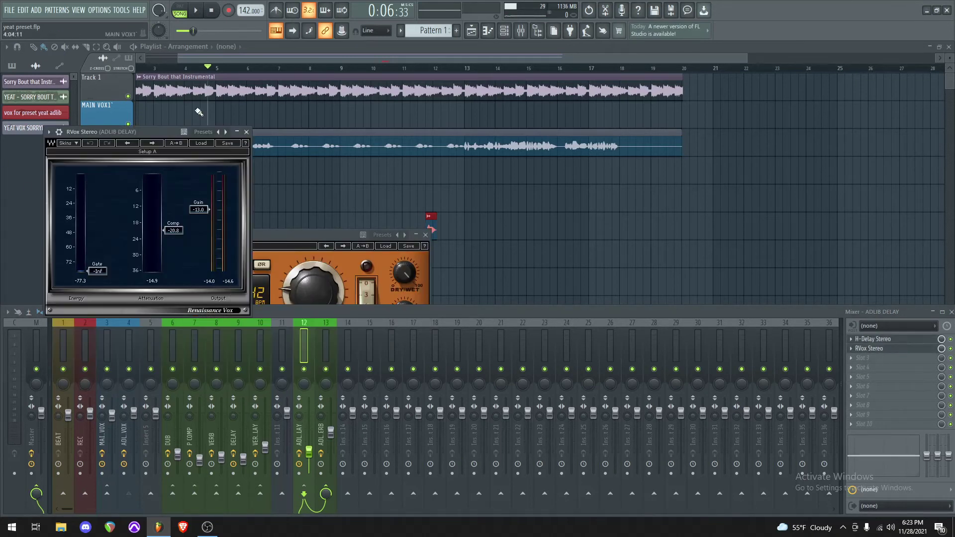
{"action": "left_click", "coordinate": [245, 133]}
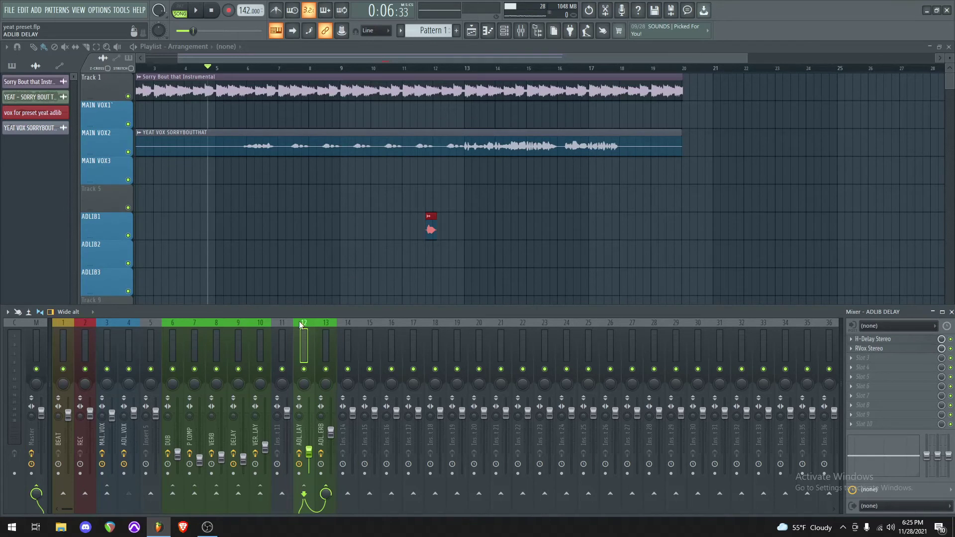
Step: Examine the ValhallaVintageVerb settings on the ADLIBS DELAY VERB send track, then close the plugin
{"action": "left_click", "coordinate": [325, 327]}
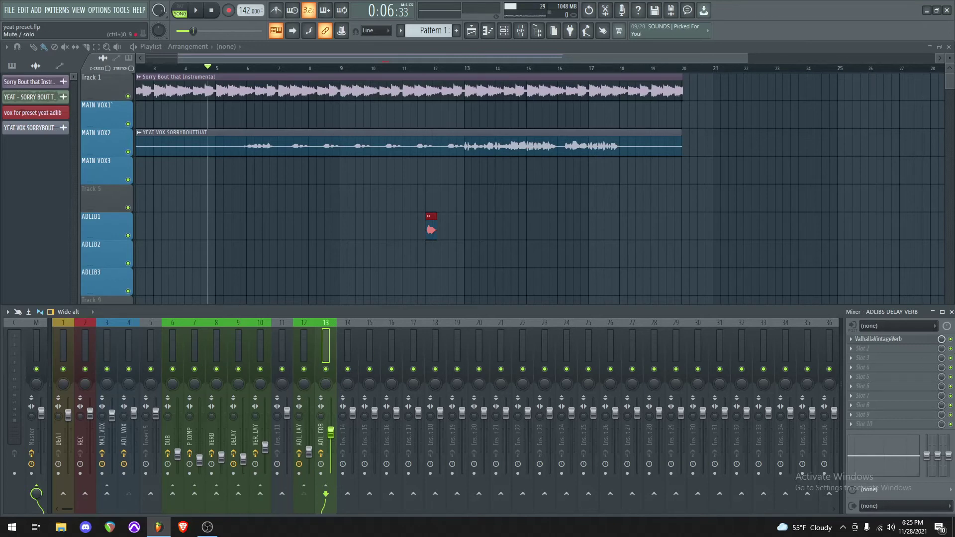
{"action": "left_click", "coordinate": [914, 341]}
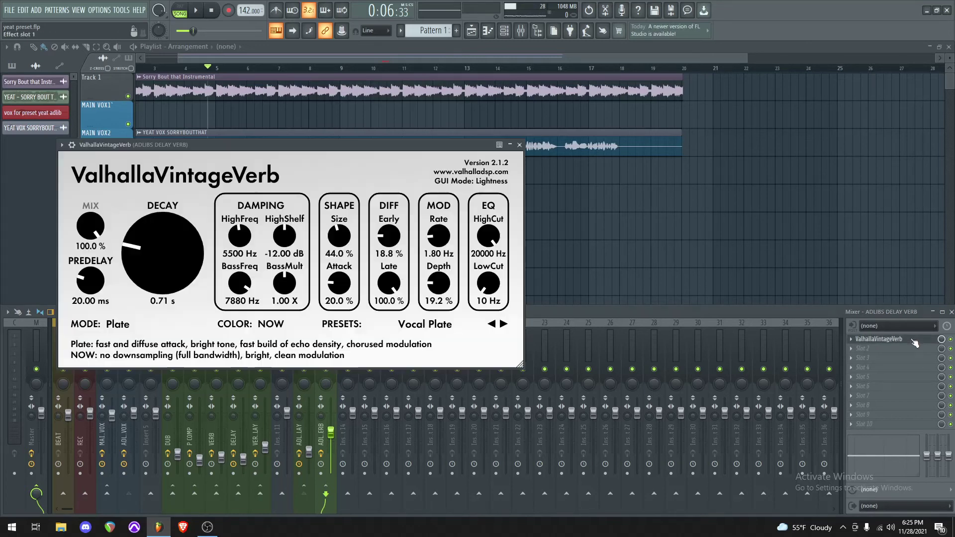
{"action": "left_click_drag", "start_coordinate": [241, 144], "coordinate": [353, 152]}
{"action": "left_click", "coordinate": [635, 153]}
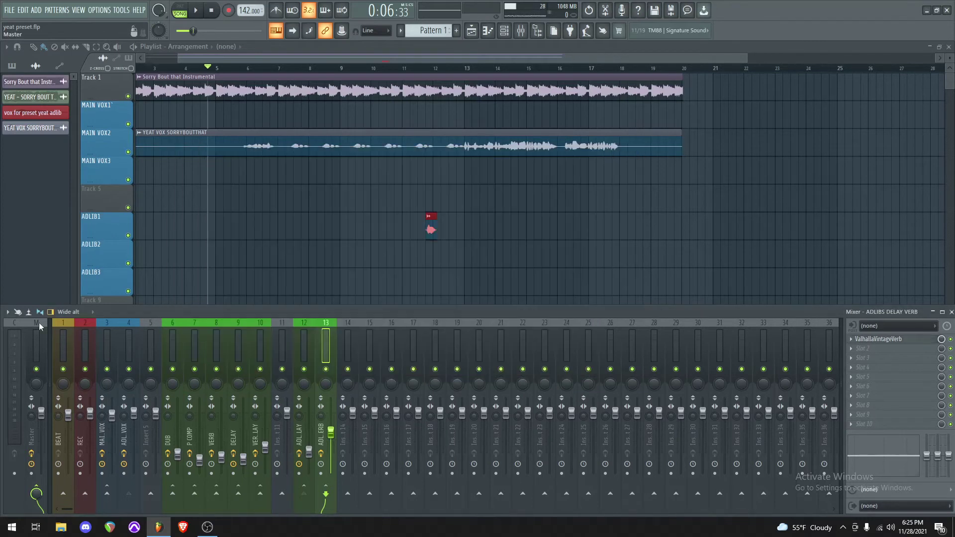
Step: Select the Master track and play the arrangement from the current position through the vocal section, then stop playback
{"action": "left_click", "coordinate": [39, 322]}
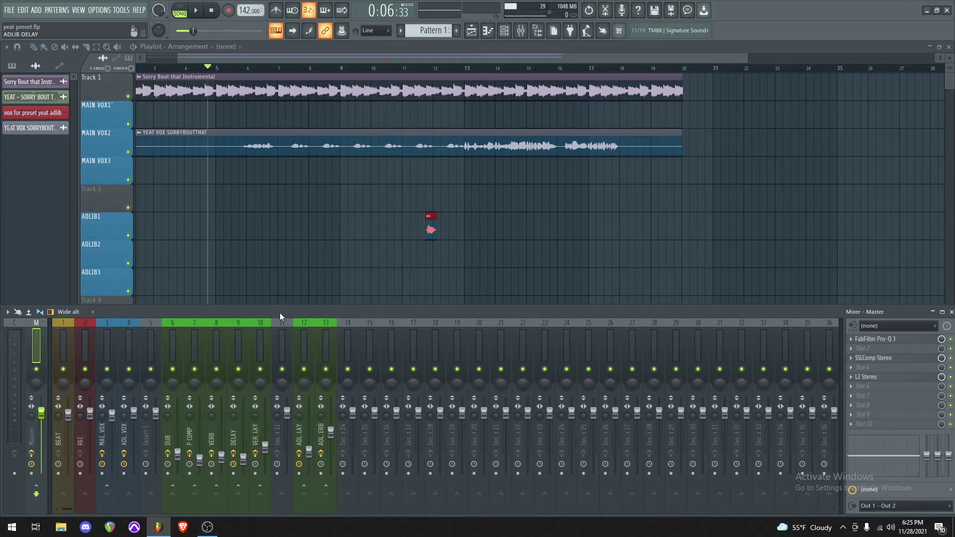
{"action": "key", "text": "space"}
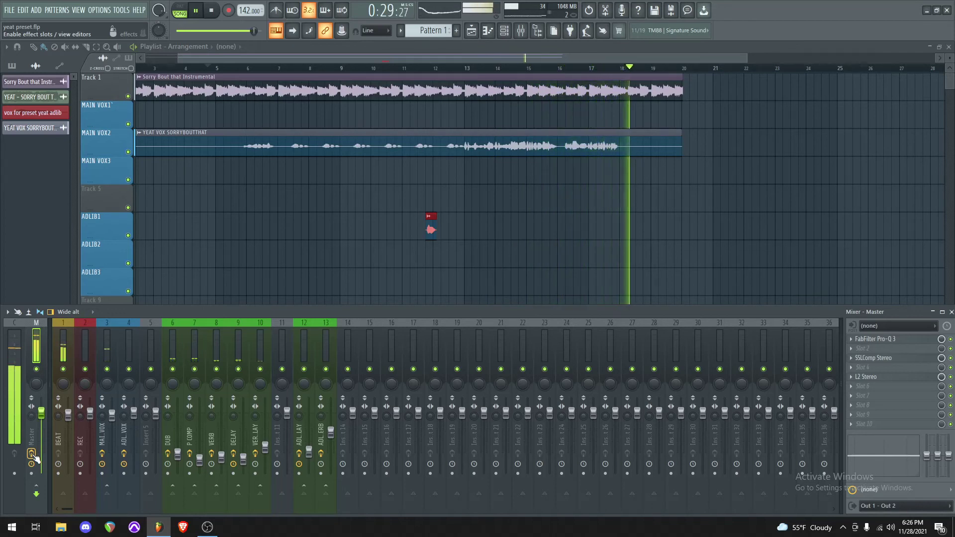
{"action": "key", "text": "space"}
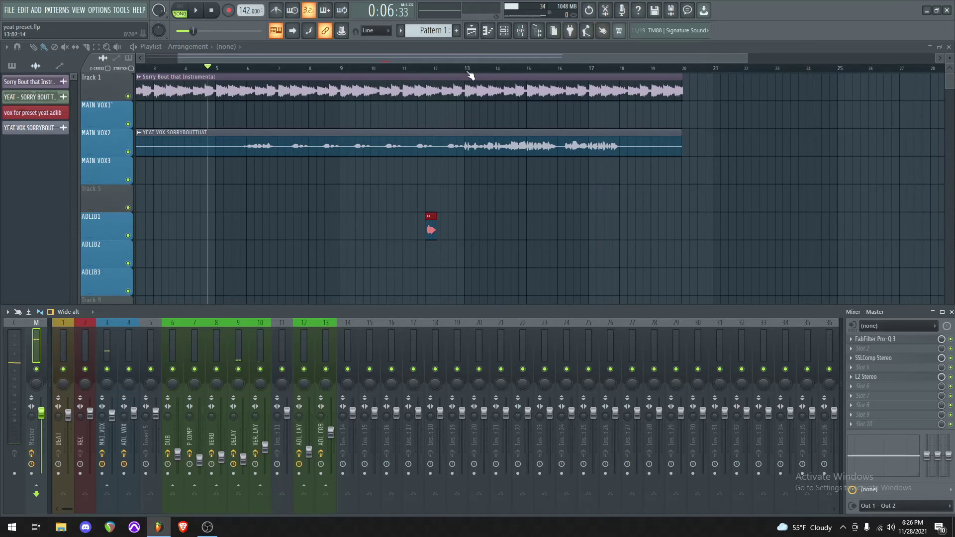
Step: Move the playhead to just before bar 13 and play the main vocal section from there, then stop playback
{"action": "left_click", "coordinate": [456, 69]}
{"action": "key", "text": "F9"}
{"action": "key", "text": "F9"}
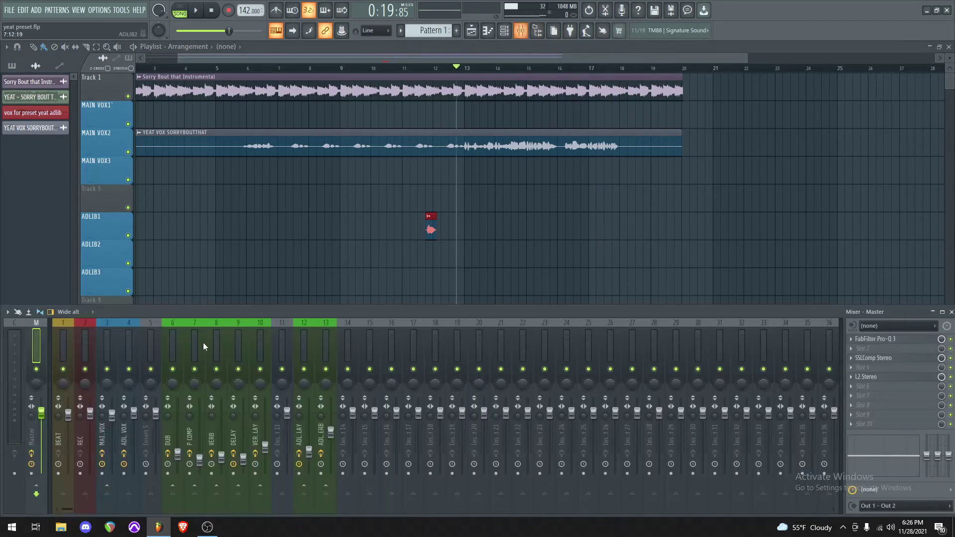
{"action": "key", "text": "space"}
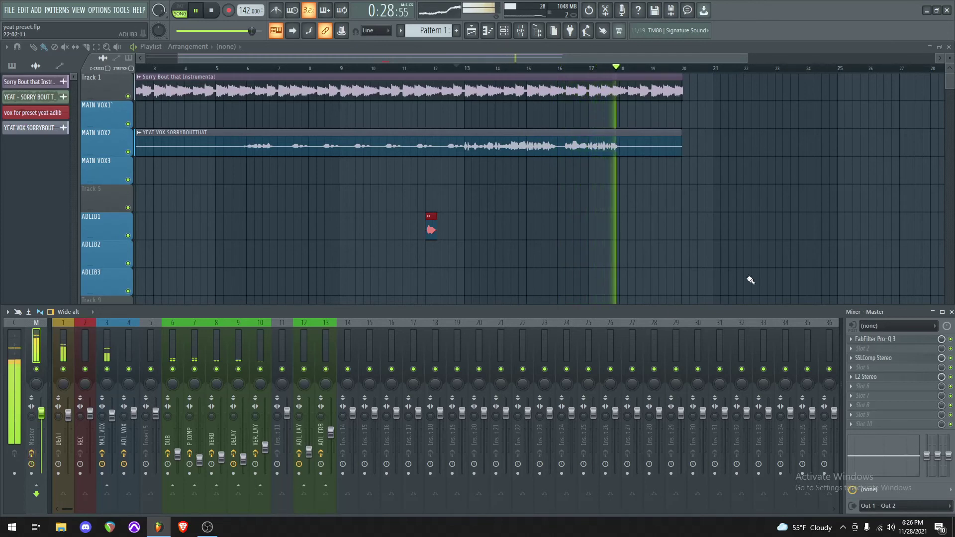
{"action": "key", "text": "space"}
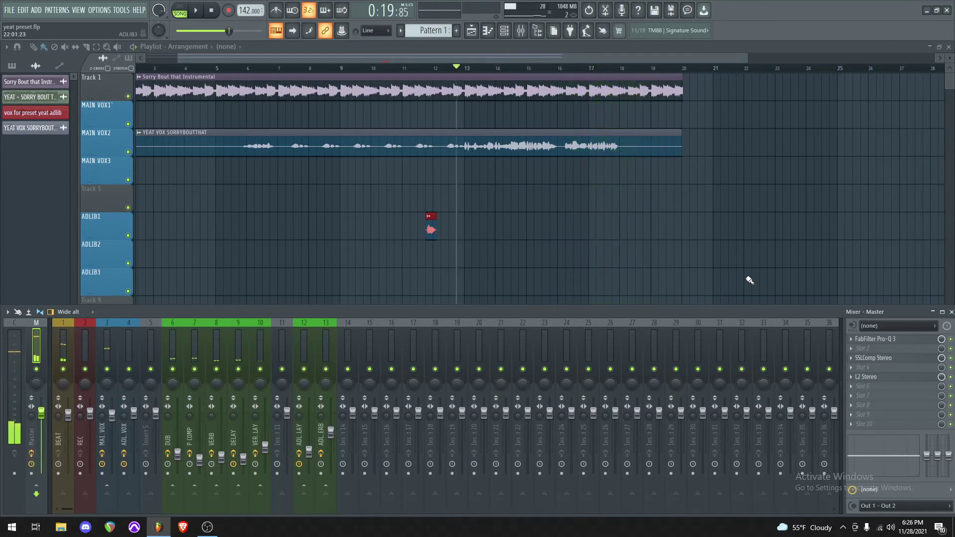
Step: Examine the FabFilter Pro-Q 3 curve and the SSLComp Stereo settings on the Master track
{"action": "left_click", "coordinate": [912, 340]}
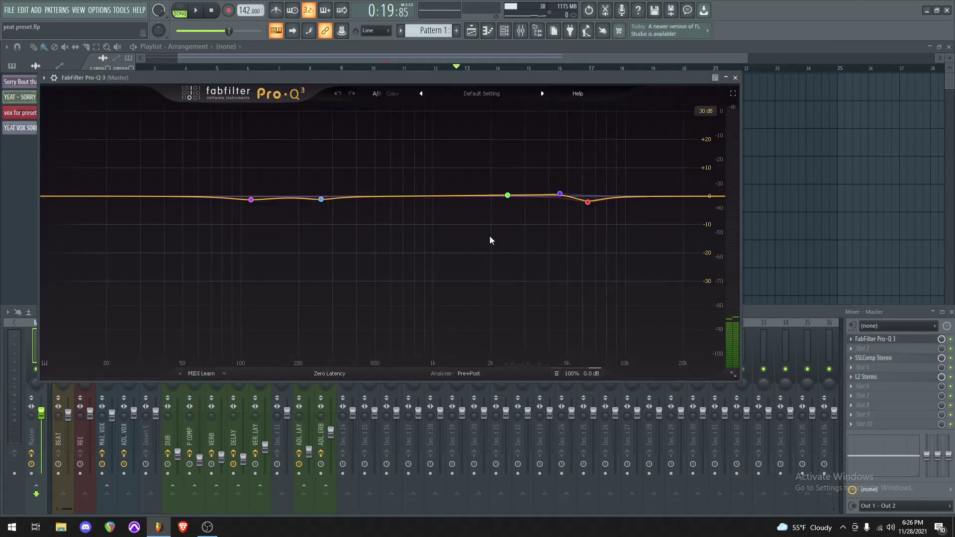
{"action": "left_click", "coordinate": [896, 339]}
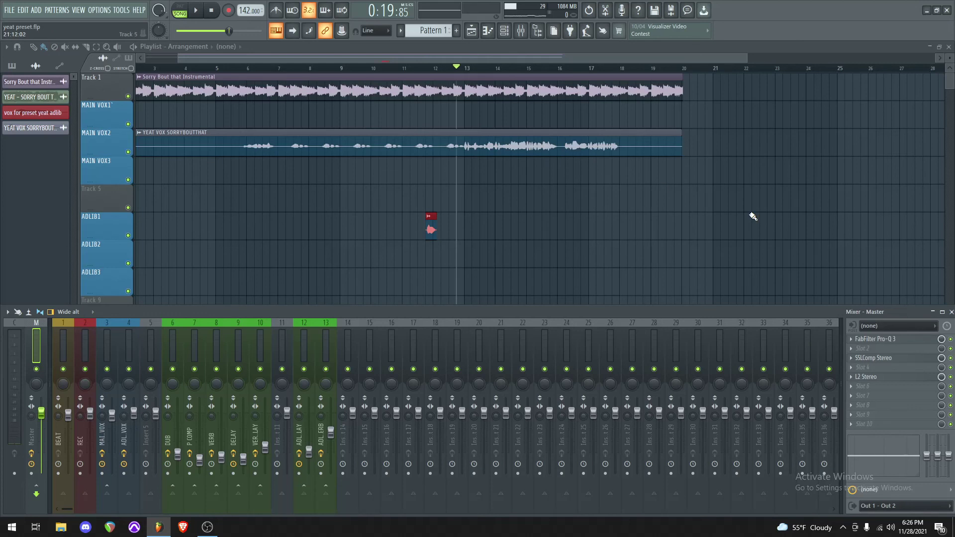
{"action": "left_click", "coordinate": [909, 362]}
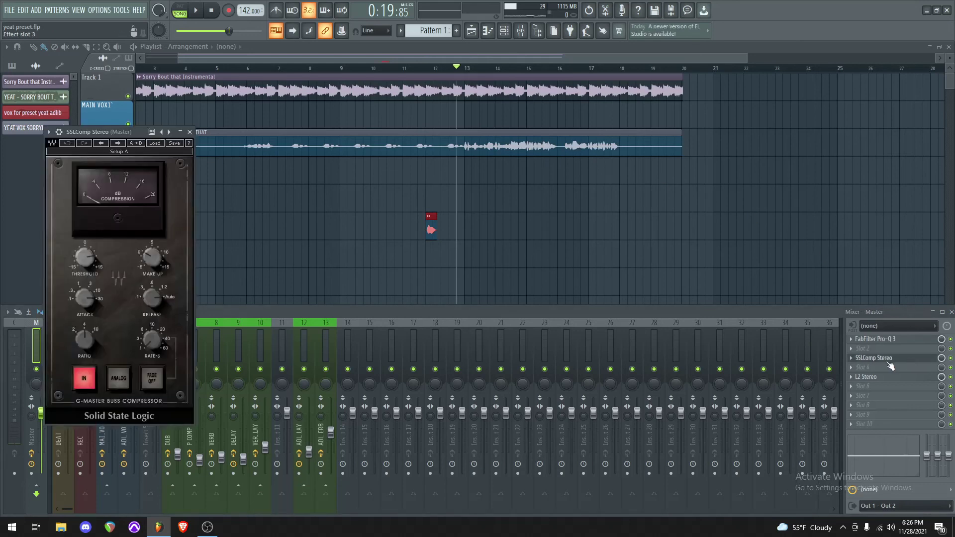
{"action": "left_click_drag", "start_coordinate": [87, 132], "coordinate": [354, 146]}
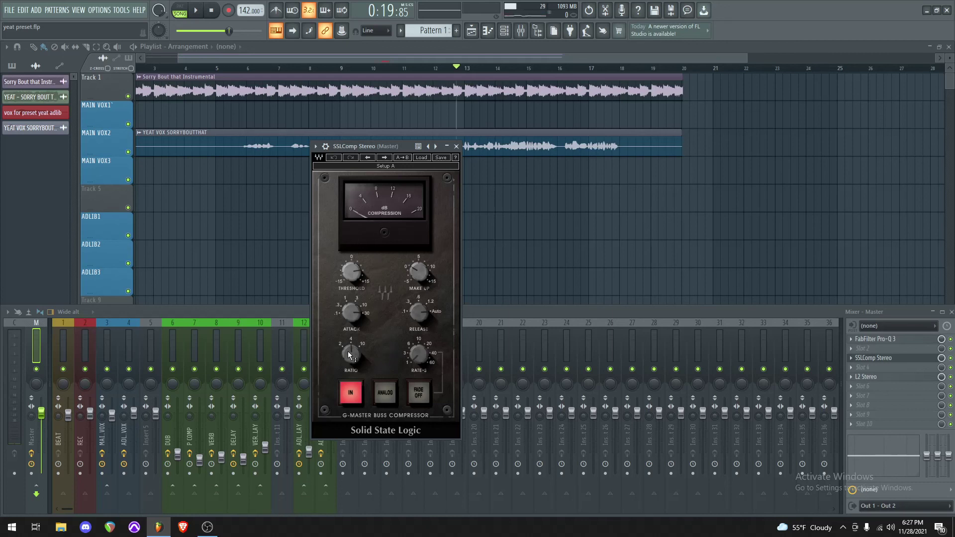
{"action": "left_click", "coordinate": [457, 146]}
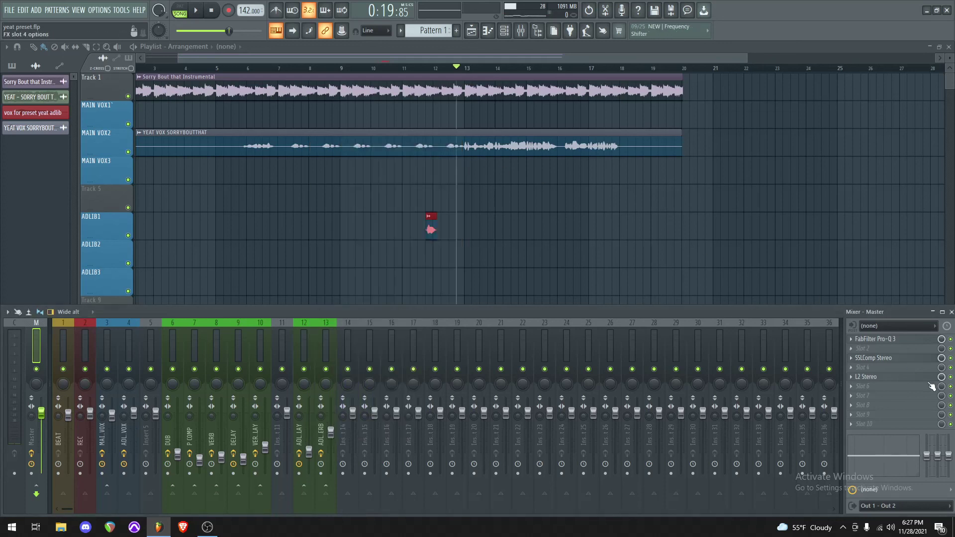
Step: Examine the L2 Stereo limiter settings on the Master track, then close the plugin
{"action": "left_click", "coordinate": [914, 378]}
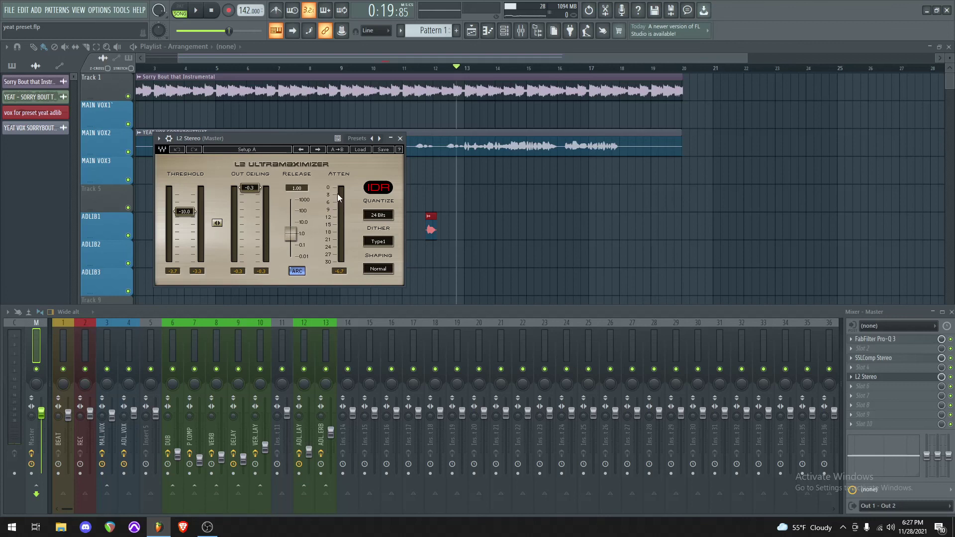
{"action": "left_click", "coordinate": [400, 138]}
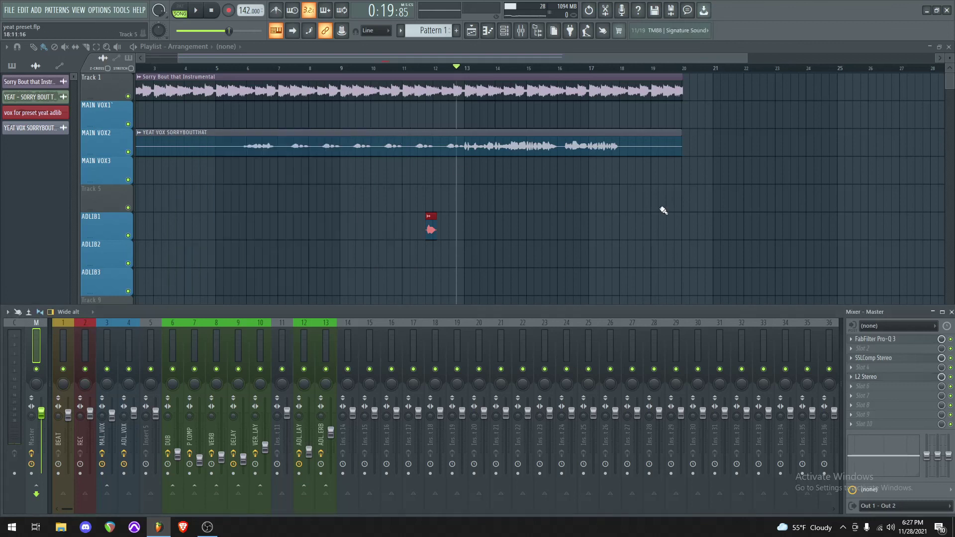